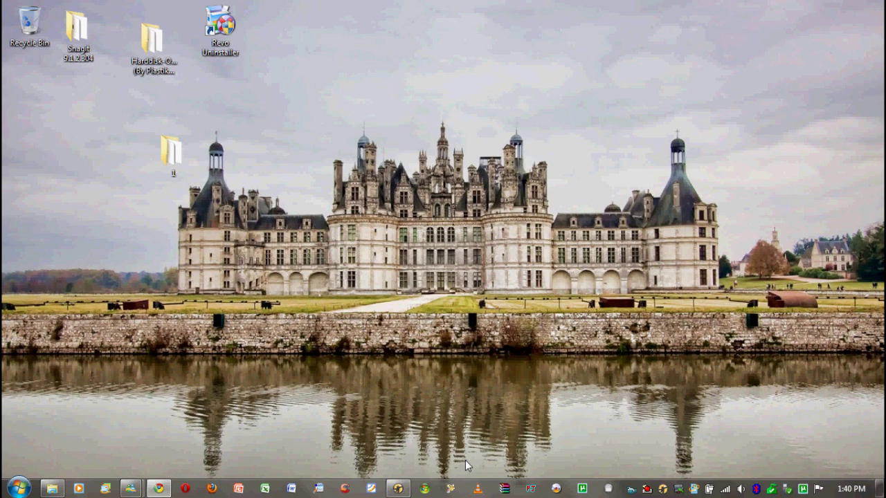
Switch to MediaMonkey and close the Auto-Tag from Web window.
left_click(401, 488)
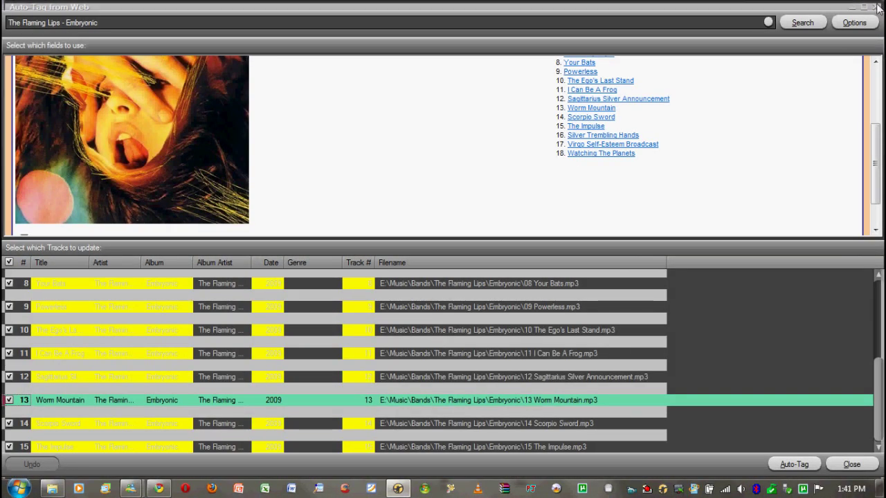
left_click(875, 7)
left_click(275, 170)
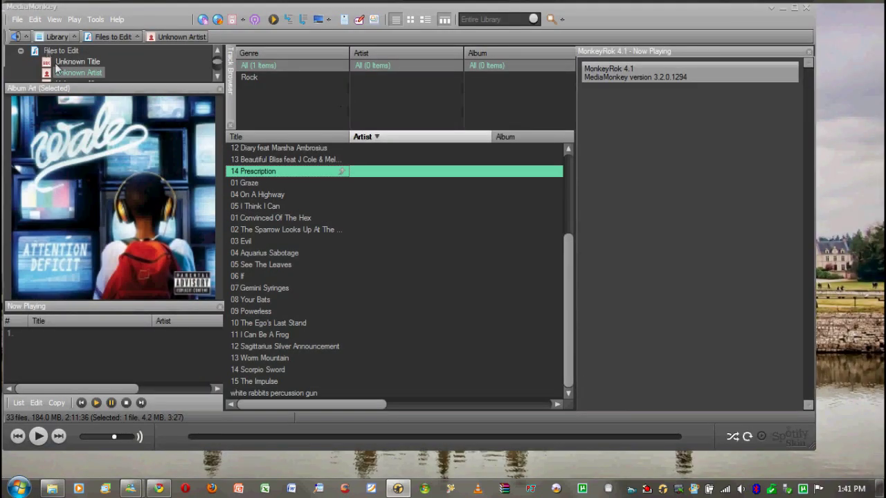
Browse the library by Album Artist and play the Lupe Fiasco track LUPE THE GORILLA.
left_click(18, 57)
left_click(20, 51)
scroll(77, 74, "up", 3)
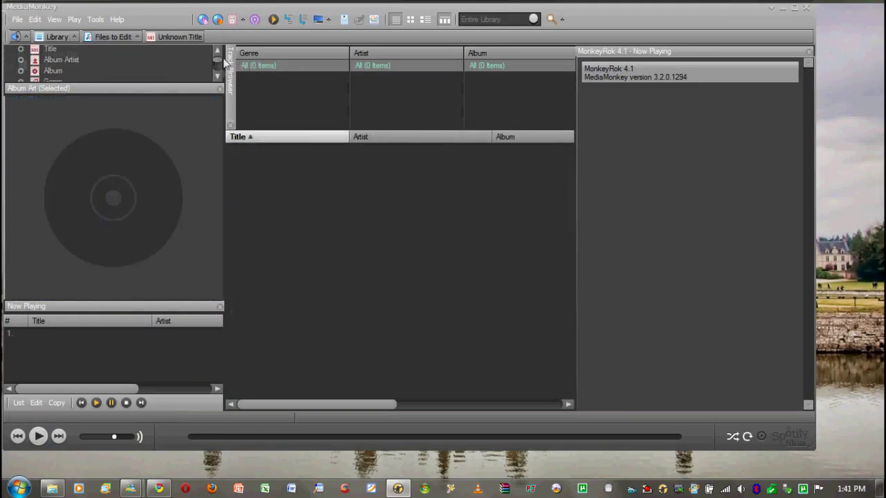
left_click(76, 73)
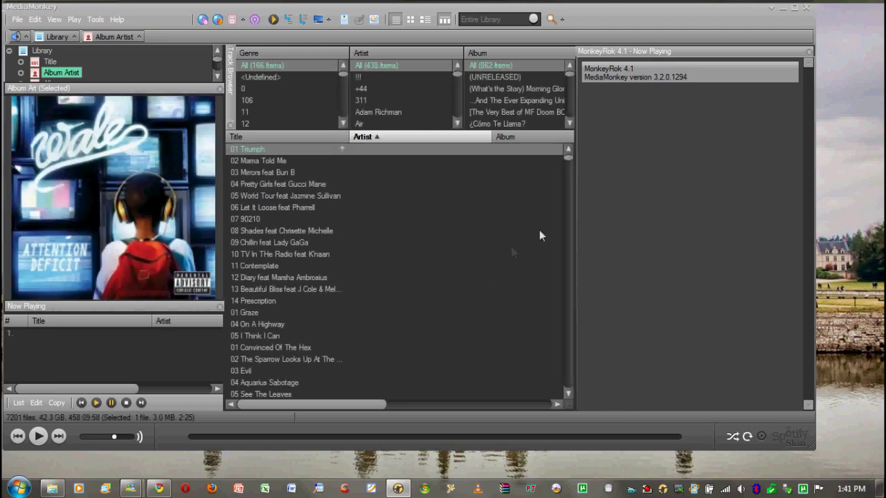
left_click_drag(567, 157, 563, 274)
double_click(364, 294)
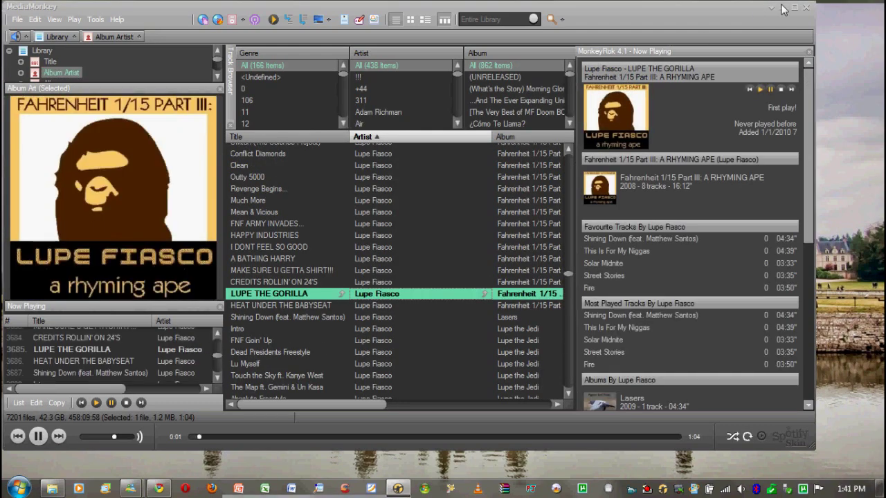
Minimize MediaMonkey and examine its taskbar preview with playback controls and its jump list.
left_click(397, 487)
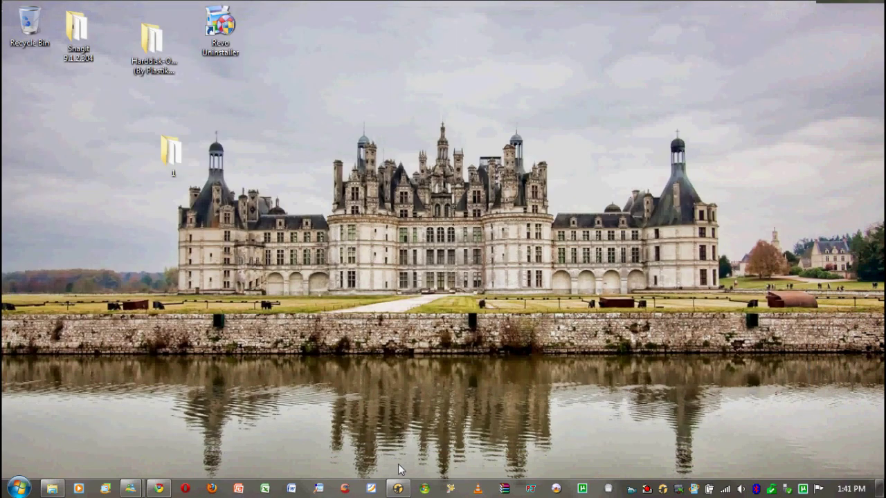
mouse_move(399, 490)
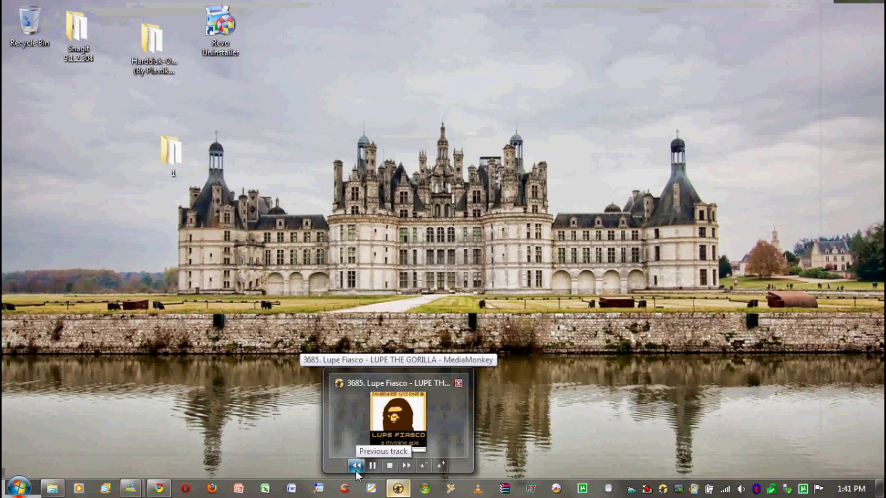
left_click(440, 466)
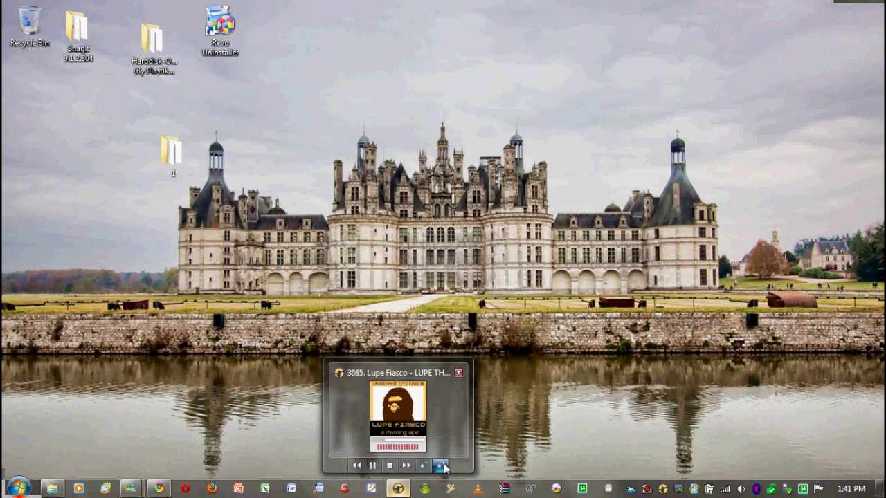
right_click(398, 488)
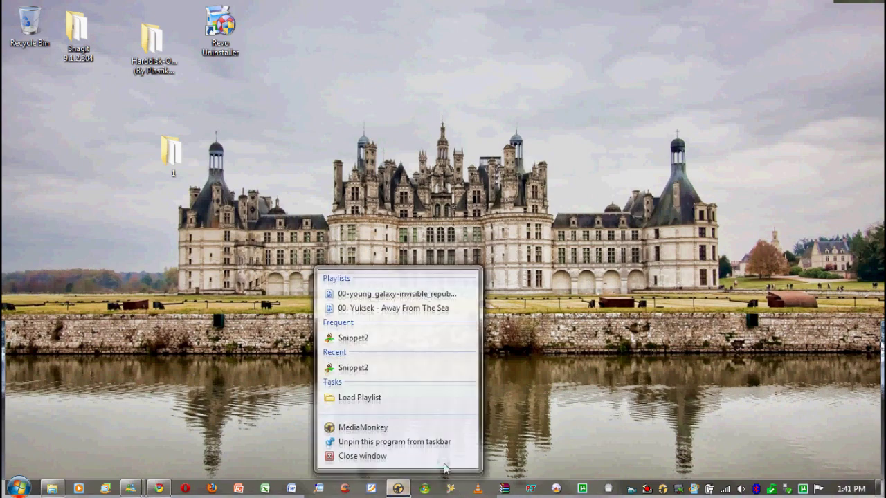
left_click(436, 477)
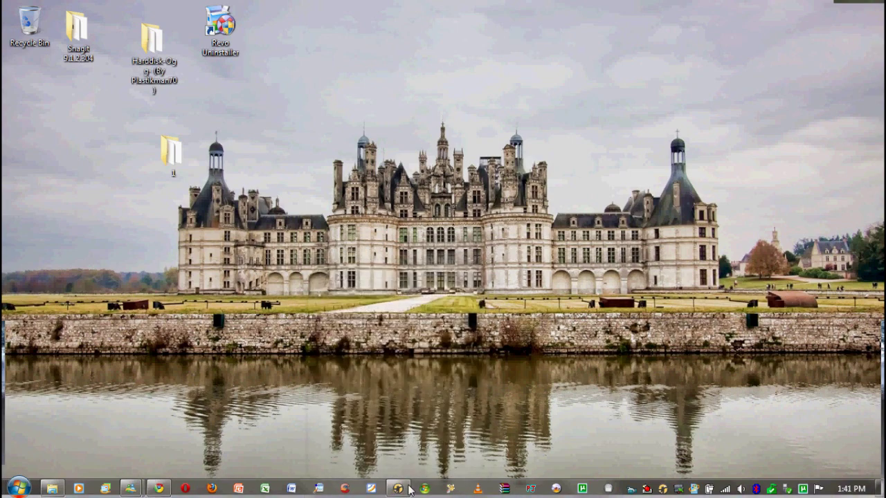
mouse_move(405, 488)
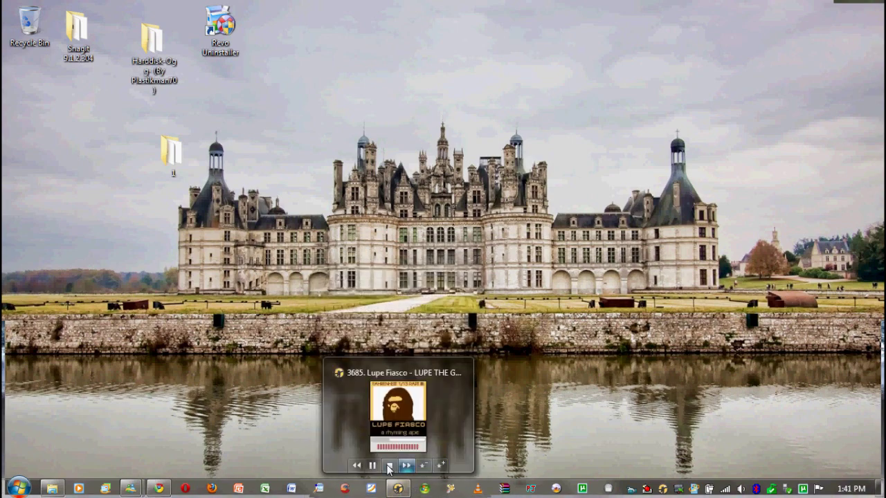
mouse_move(387, 421)
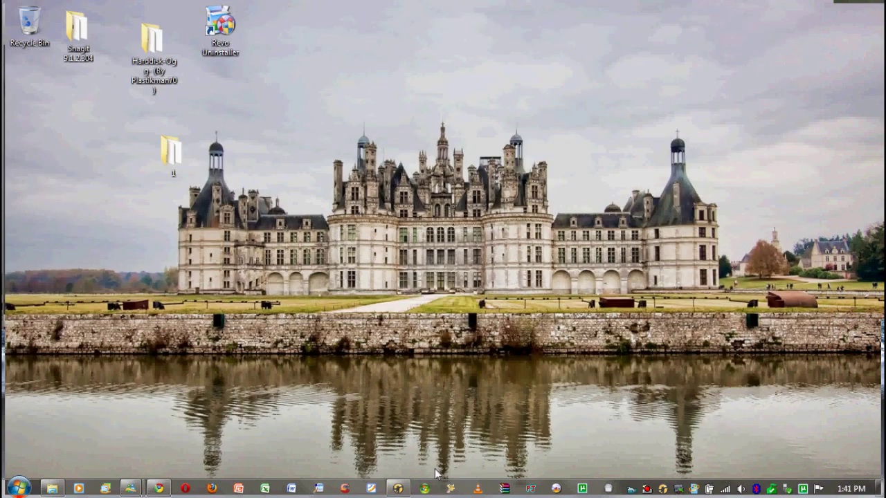
Open the Load Playlist task from the jump list, look through the Imported m3u playlists and dismiss the dialog without loading one.
right_click(399, 488)
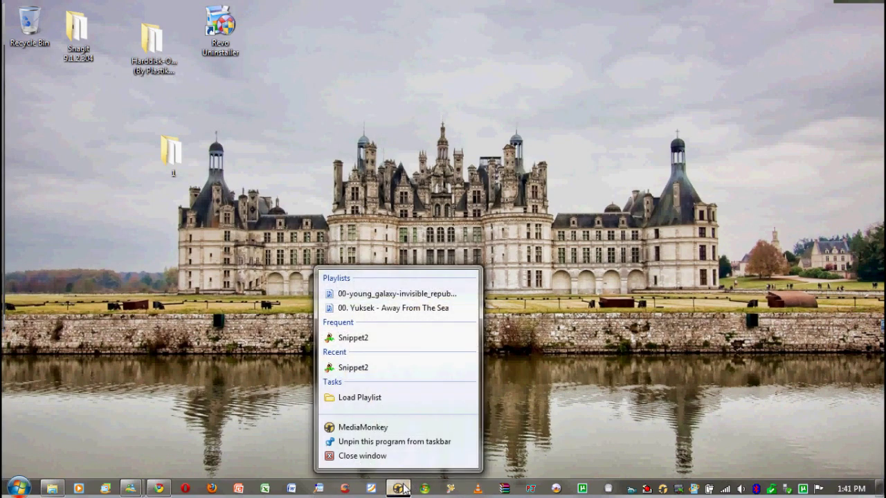
left_click(377, 398)
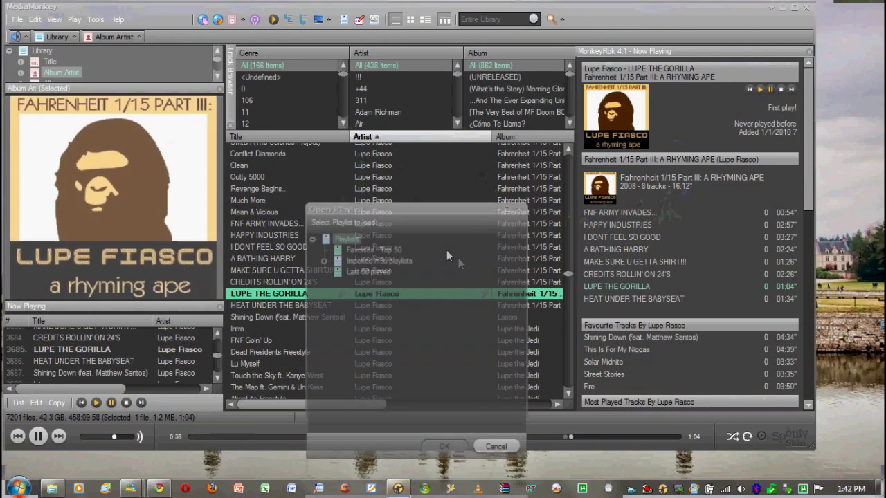
left_click(322, 260)
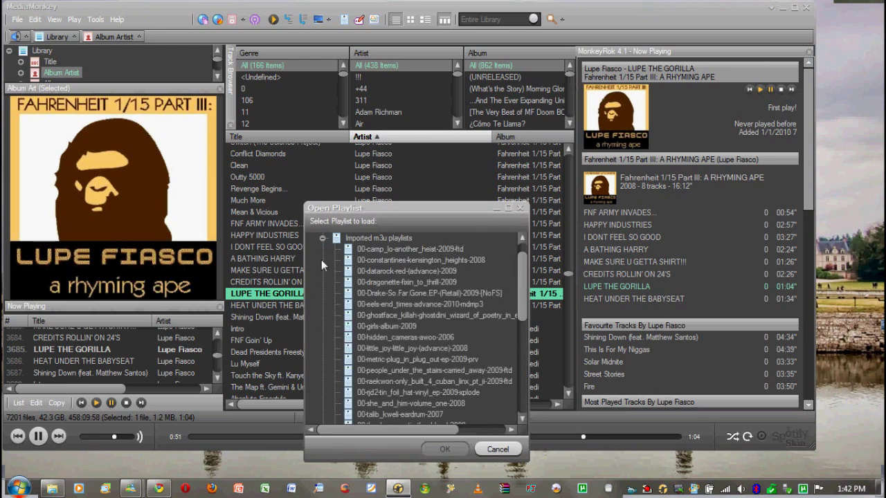
scroll(515, 296, "down", 5)
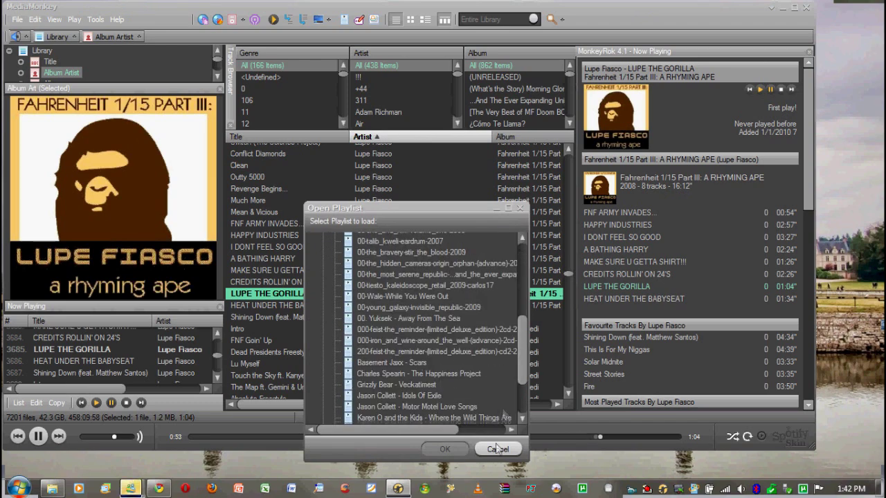
left_click(130, 488)
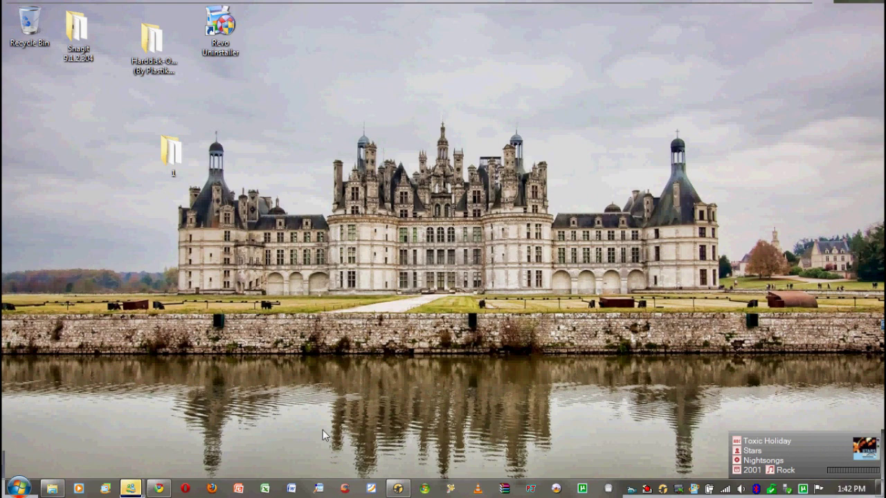
Restore the MediaMonkey window and pause the playing track.
mouse_move(406, 491)
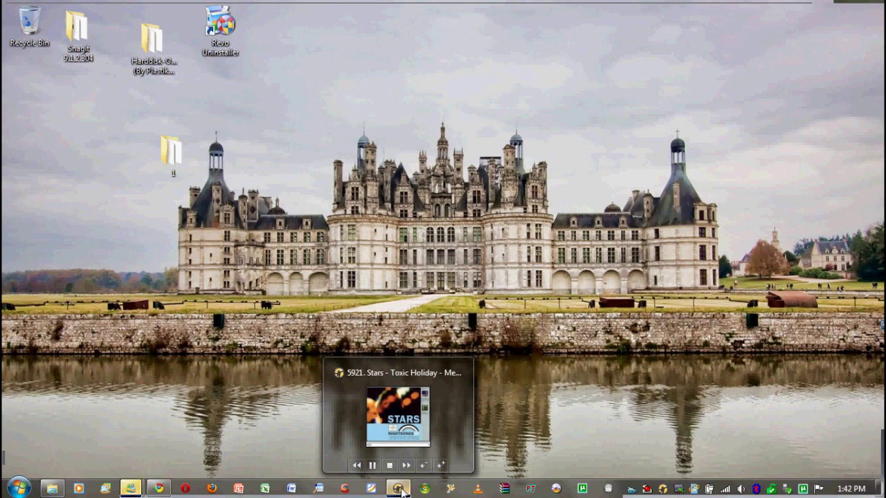
left_click(398, 489)
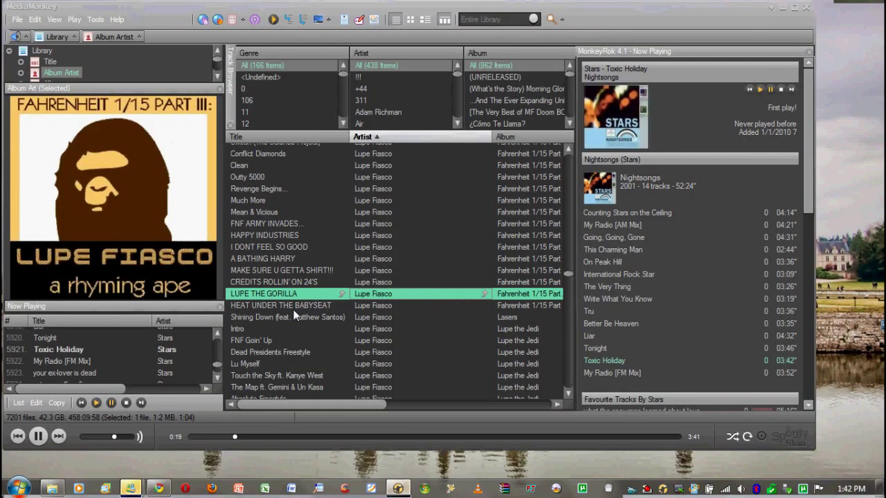
left_click(38, 437)
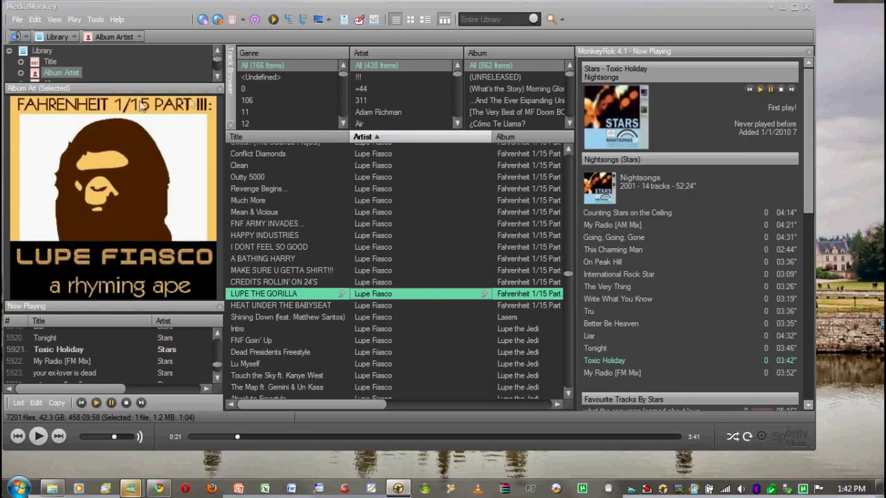
Show the Unknown Artist tracks under Files to Edit in the library.
left_click(9, 52)
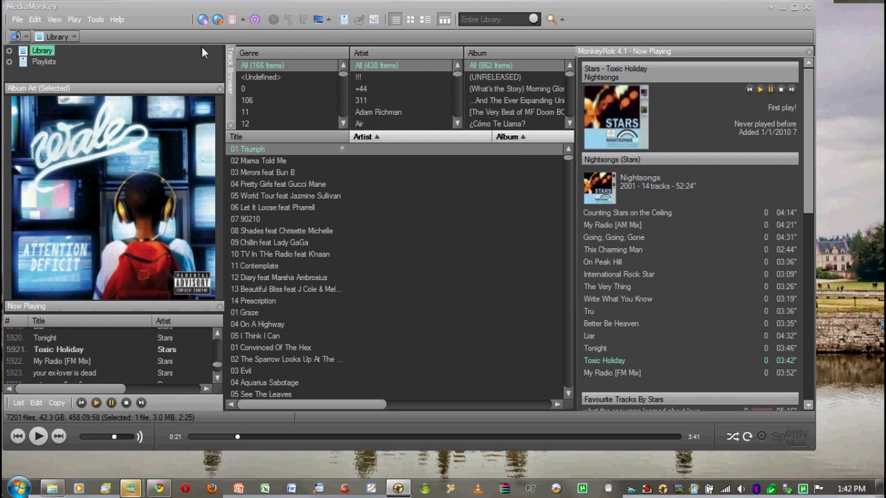
left_click(9, 51)
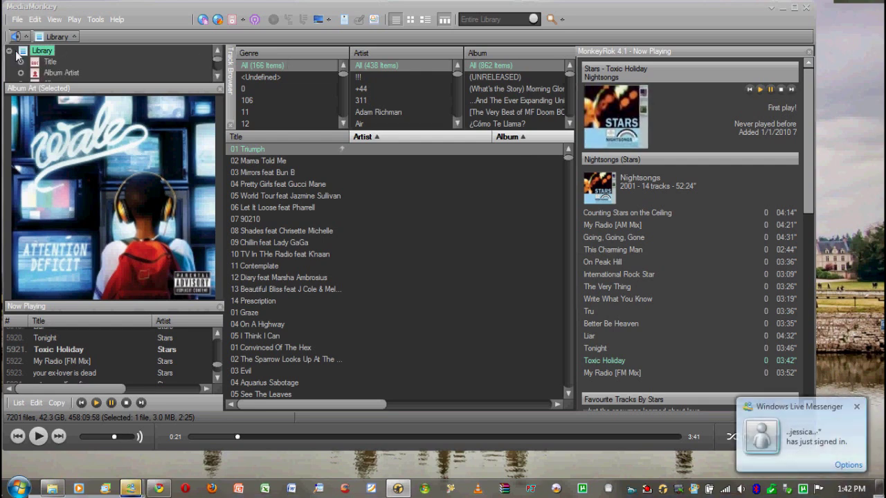
left_click(217, 75)
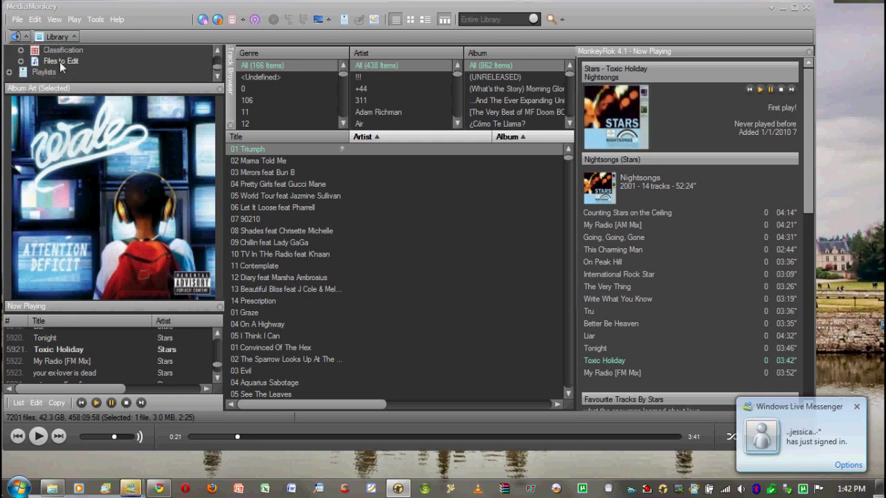
left_click(59, 61)
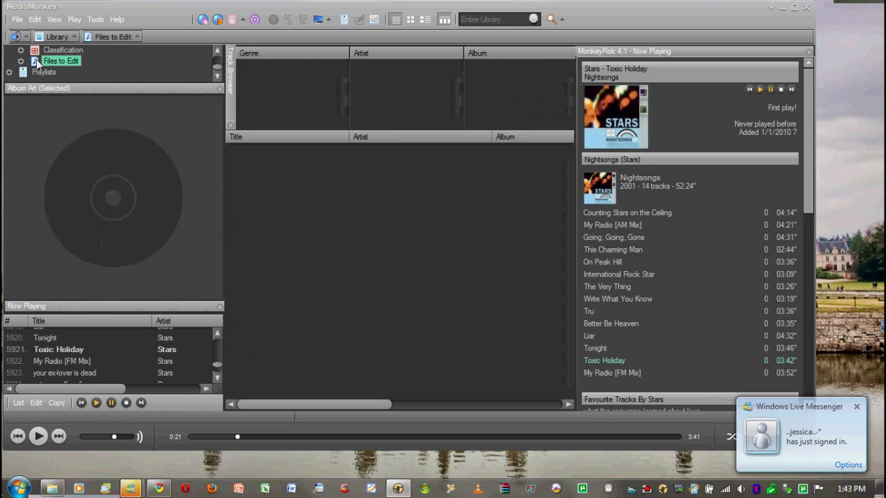
left_click(21, 61)
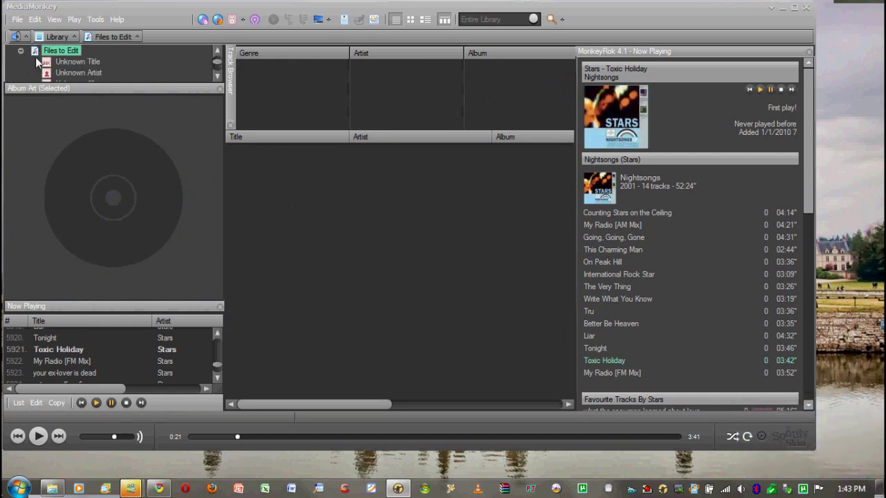
left_click(215, 76)
left_click(78, 62)
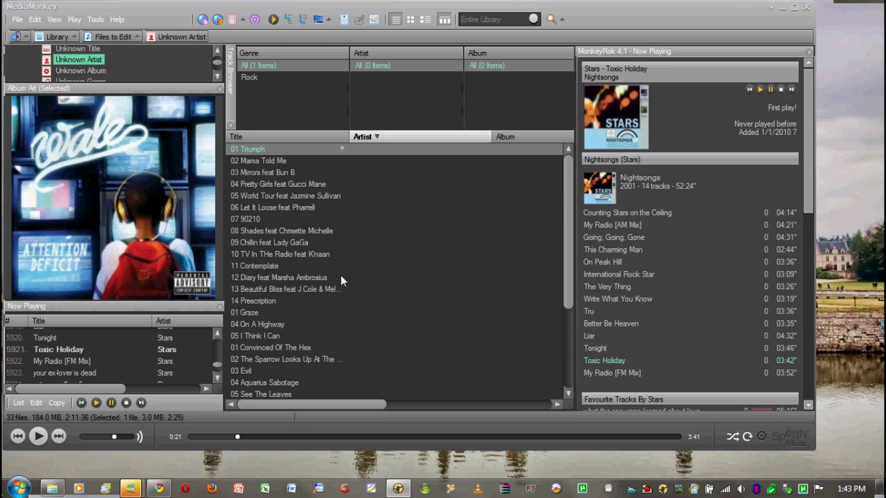
Select the tracks from 01 Convinced Of The Hex through 15 The Impulse and start Auto-Tag from Web for them.
left_click_drag(567, 258, 519, 342)
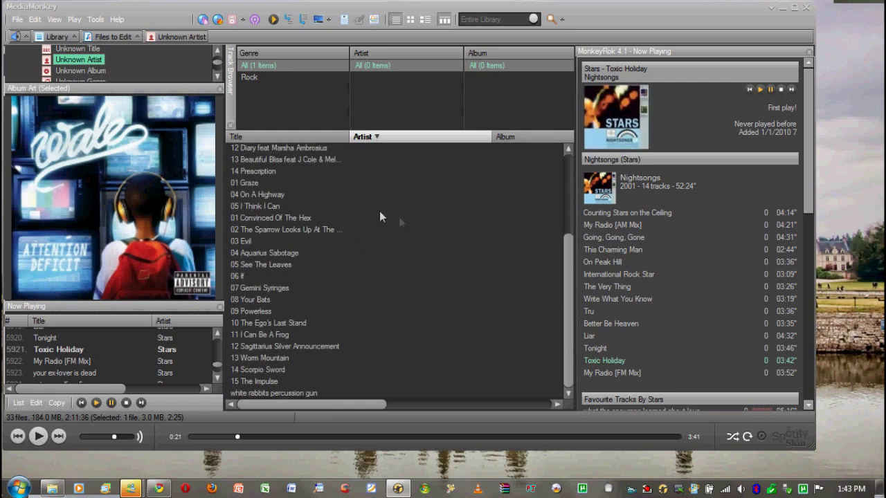
left_click_drag(379, 220, 268, 383)
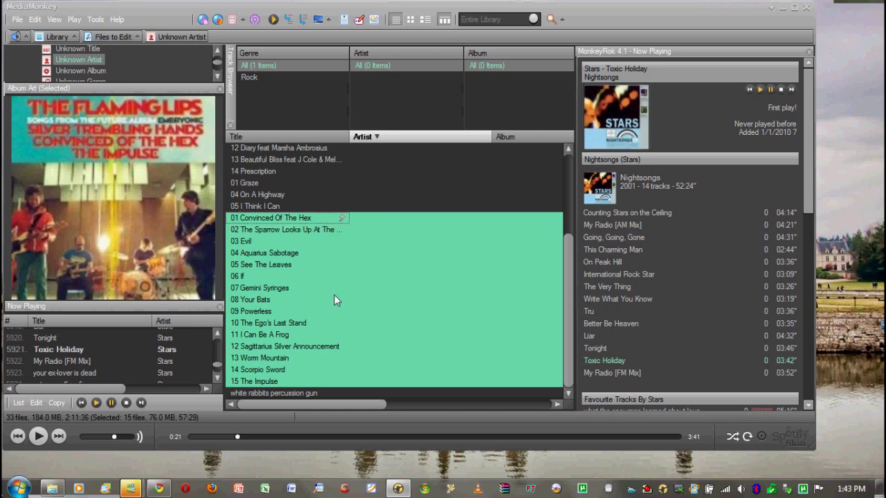
right_click(349, 285)
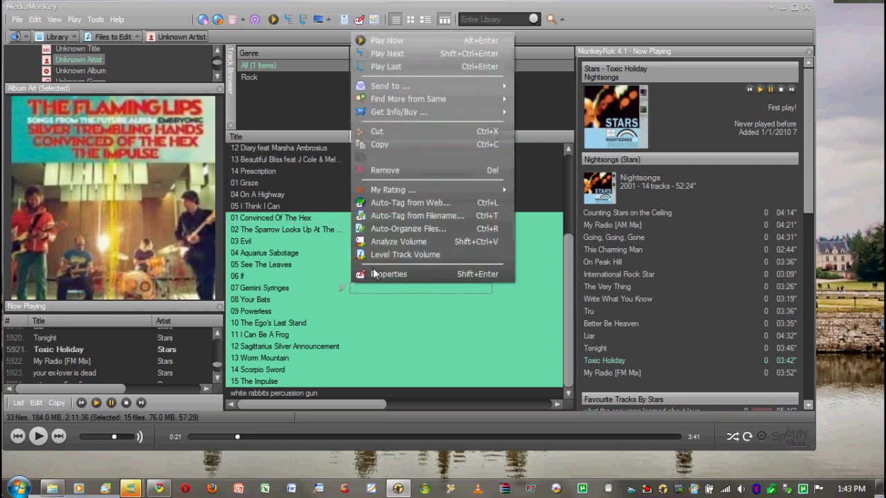
left_click(409, 202)
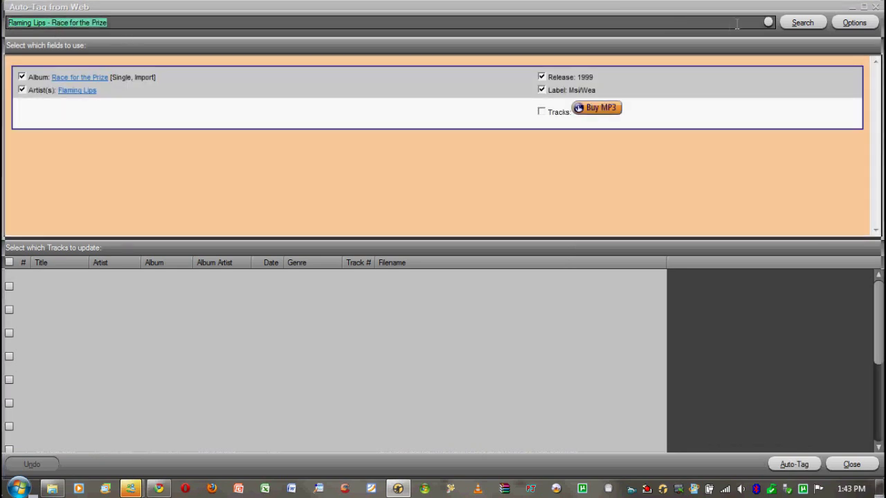
Choose the 2009 album The Flaming Lips - Embryonic as the tag source and mark all listed tracks for updating.
left_click(767, 22)
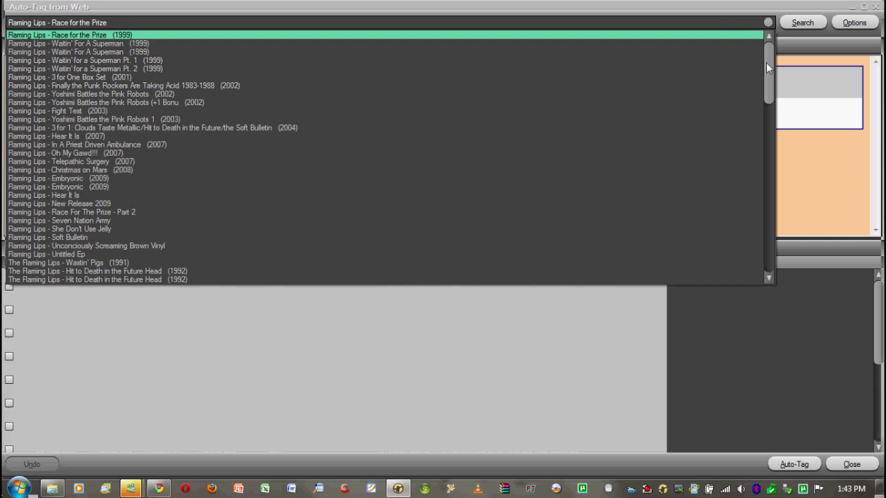
left_click_drag(763, 79, 749, 210)
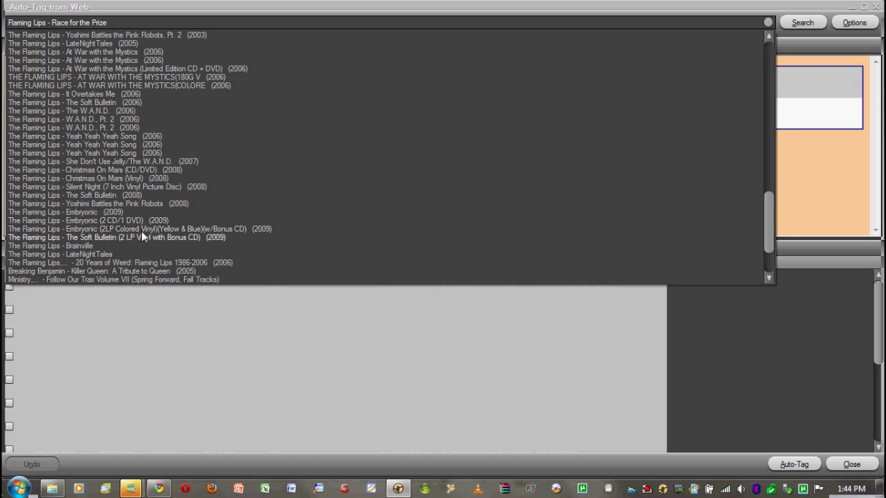
left_click(109, 209)
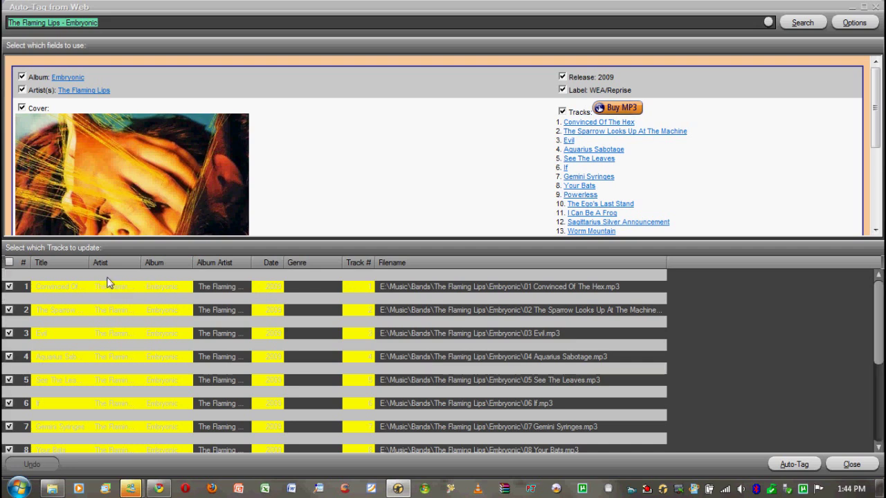
left_click(9, 262)
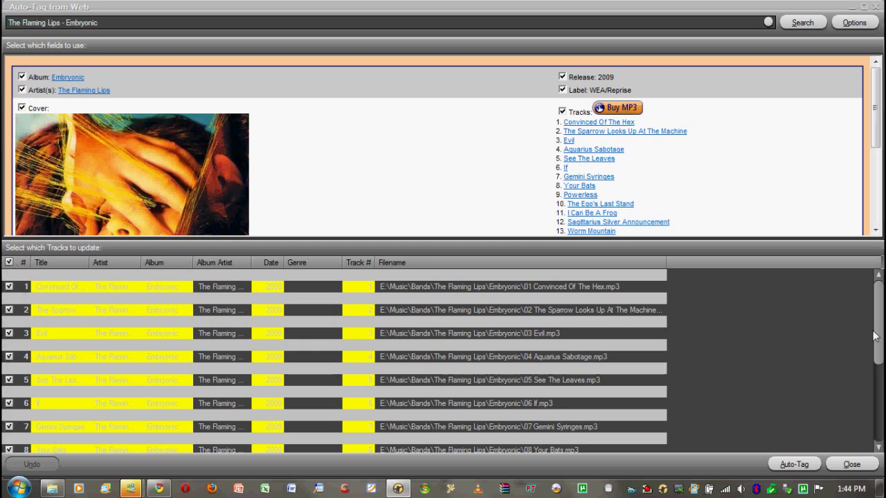
left_click_drag(877, 318, 877, 470)
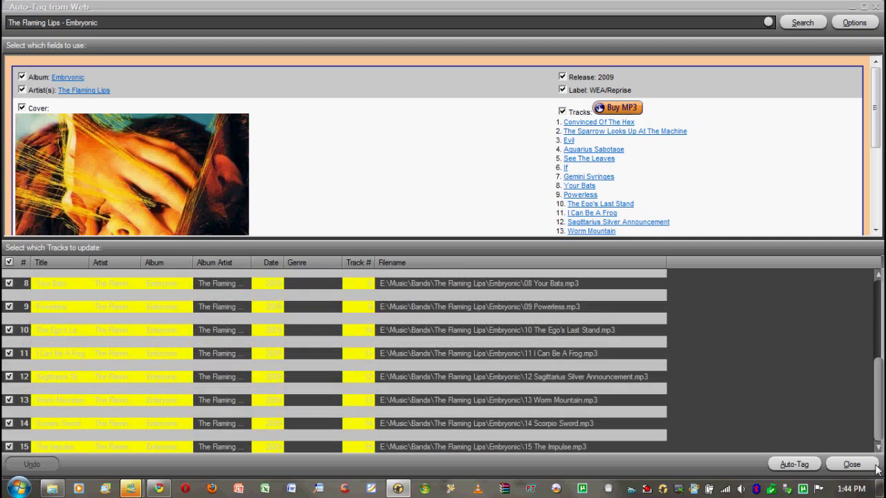
Auto-tag all the listed Embryonic tracks with the cover image saved to the tag only, and close the Auto-Tag from Web window.
scroll(831, 468, "up", 3)
left_click(784, 465)
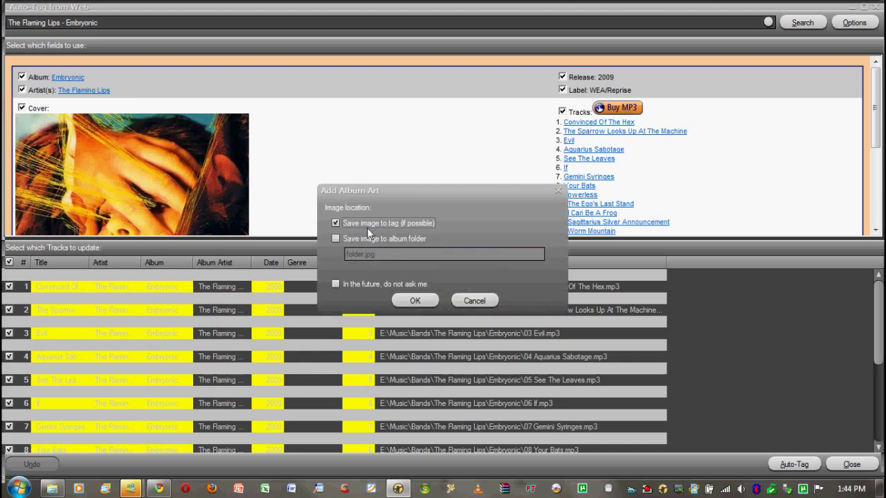
left_click(415, 299)
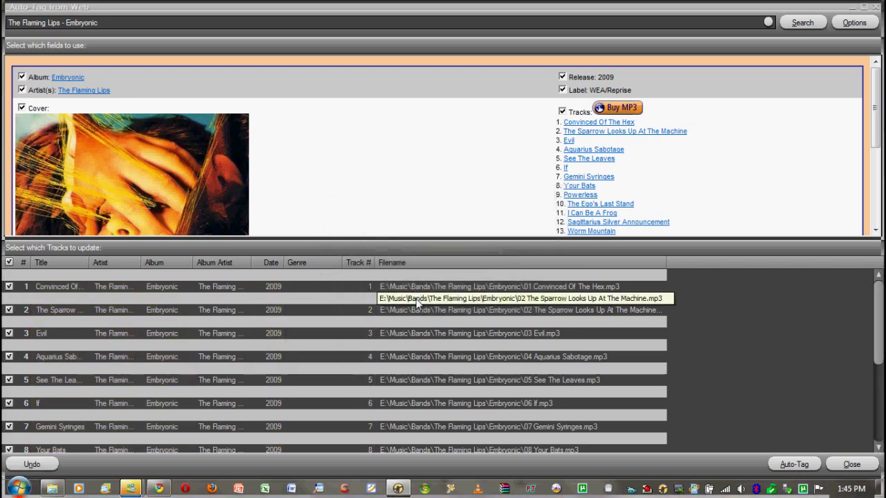
left_click(876, 7)
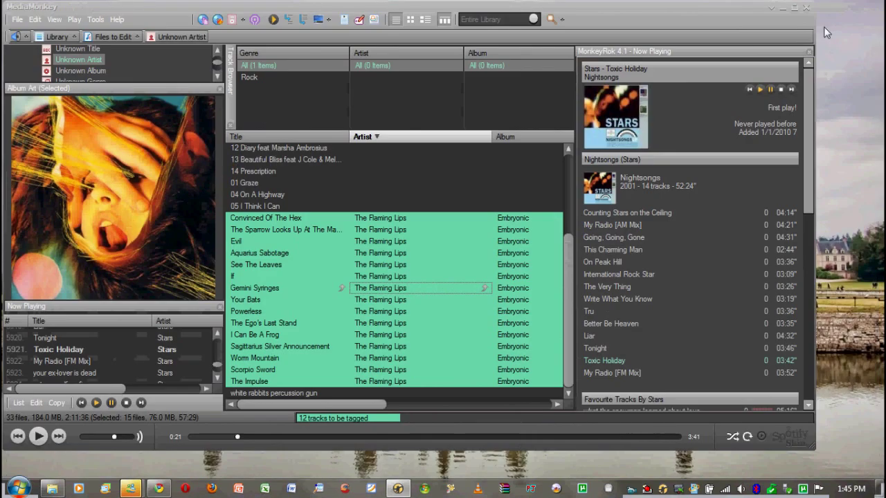
Examine the updated titles, artist, album and cover art of the Embryonic tracks, comparing them with neighbouring tracks such as 04 On A Highway.
left_click(320, 265)
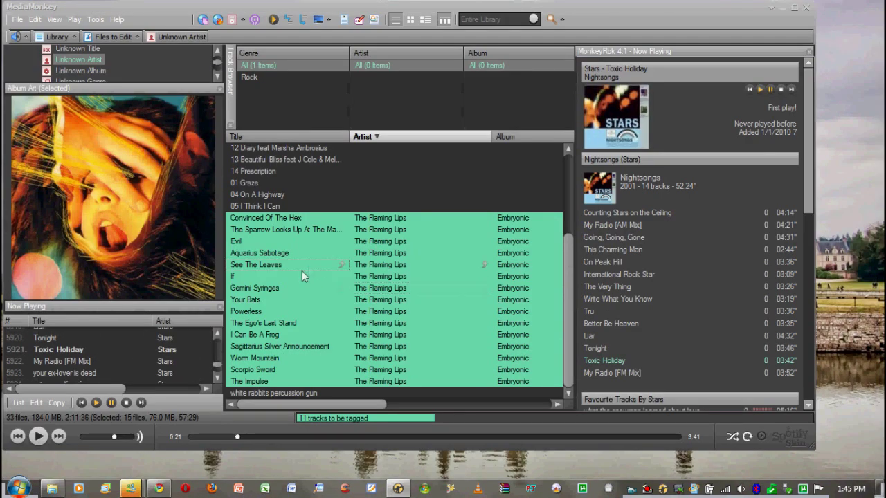
left_click(322, 391)
left_click(431, 316)
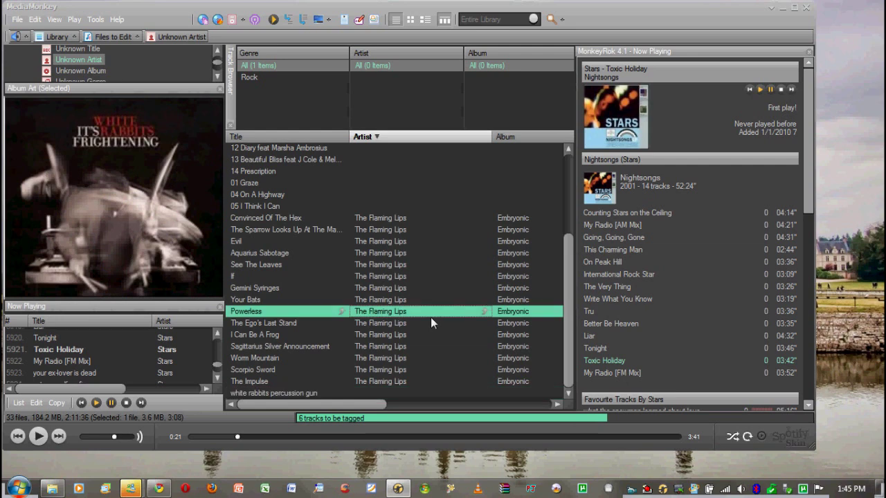
left_click(288, 286)
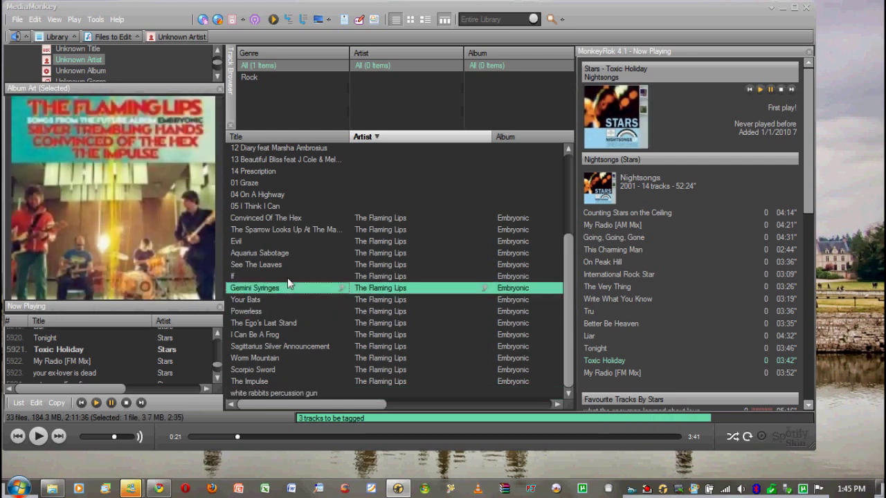
left_click(279, 195)
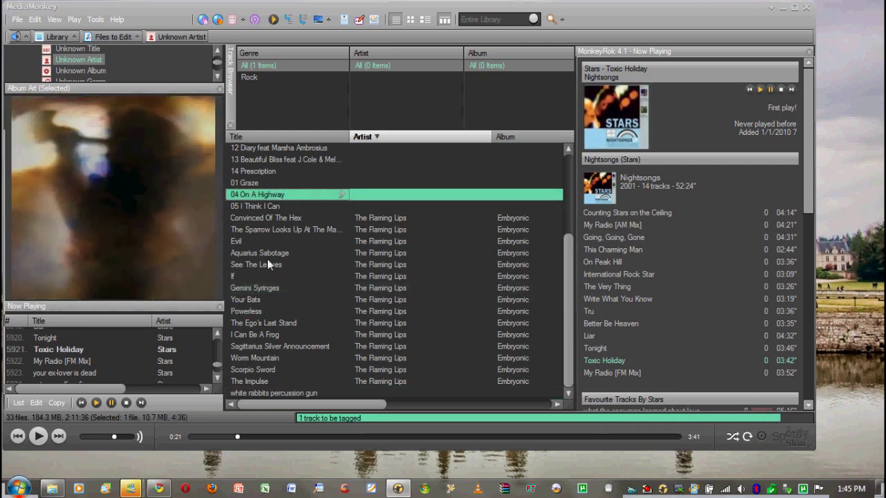
left_click(268, 288)
left_click(364, 252)
left_click(316, 230)
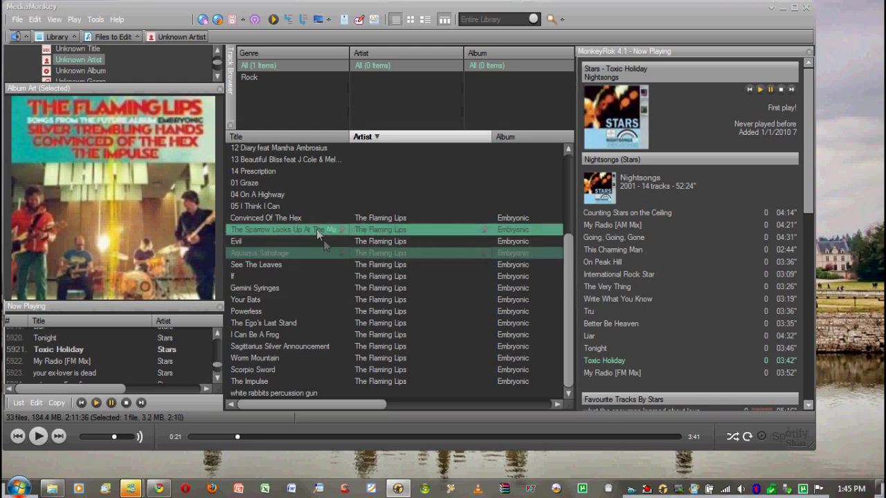
left_click(314, 219)
left_click(297, 231)
Play Aquarius Sabotage by The Flaming Lips and pause it after a moment.
left_click(277, 253)
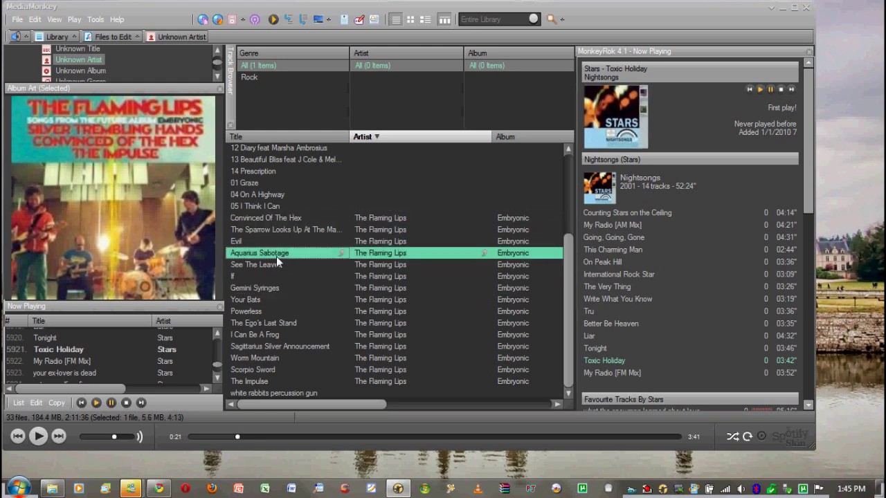
double_click(276, 253)
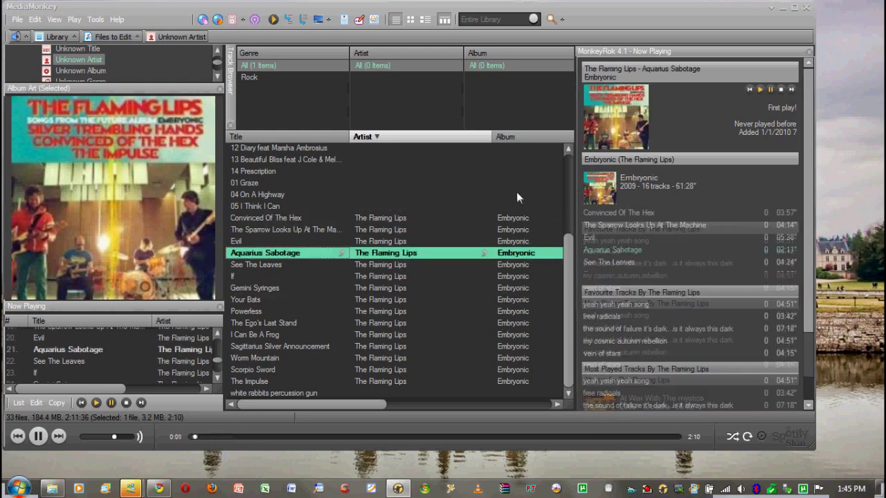
left_click(39, 435)
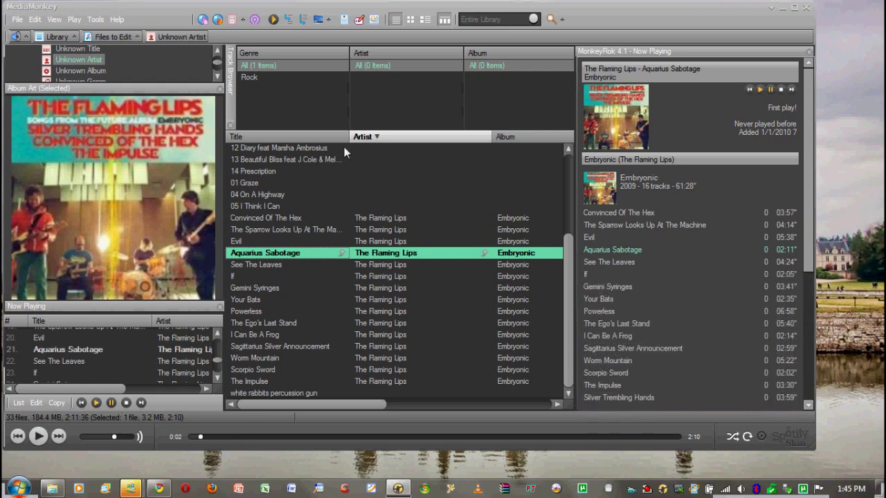
Look through the whole Unknown Artist track list, from 01 Triumph to white rabbits percussion gun, for tracks still lacking artist and album tags.
left_click(293, 184)
left_click(562, 253)
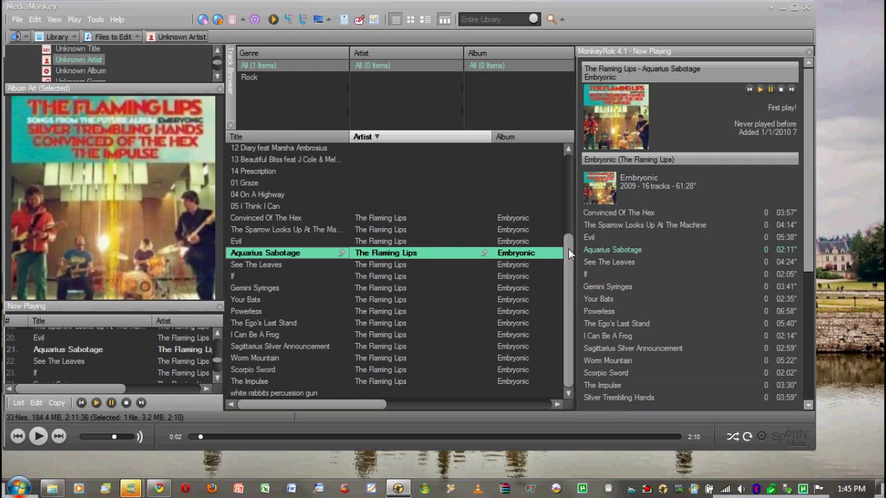
scroll(404, 319, "up", 4)
left_click(378, 362)
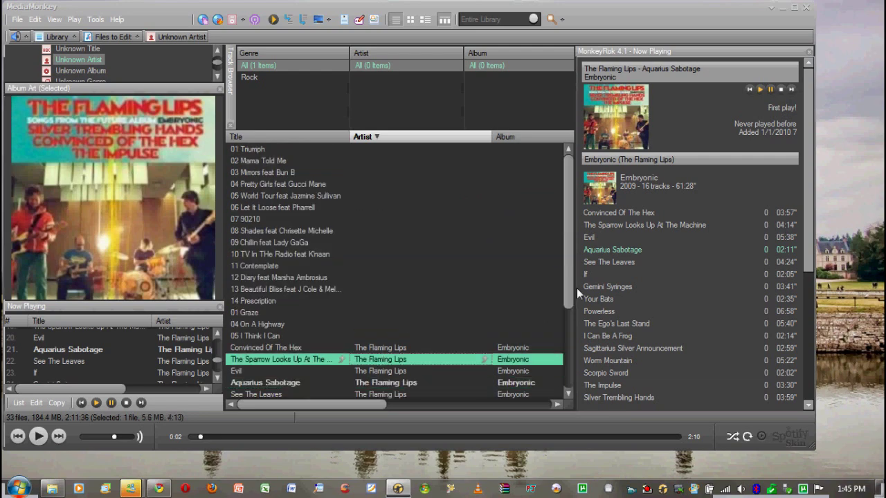
scroll(577, 380, "down", 3)
scroll(577, 380, "down", 1)
left_click(296, 391)
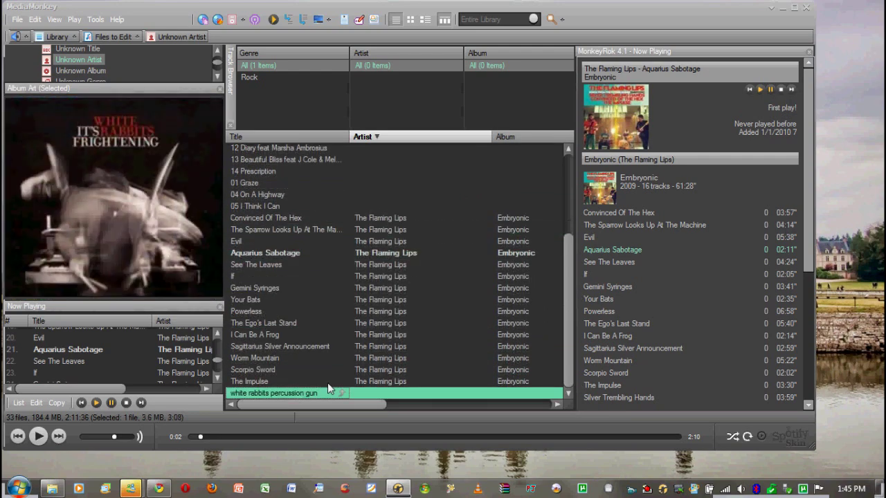
left_click_drag(572, 330, 580, 197)
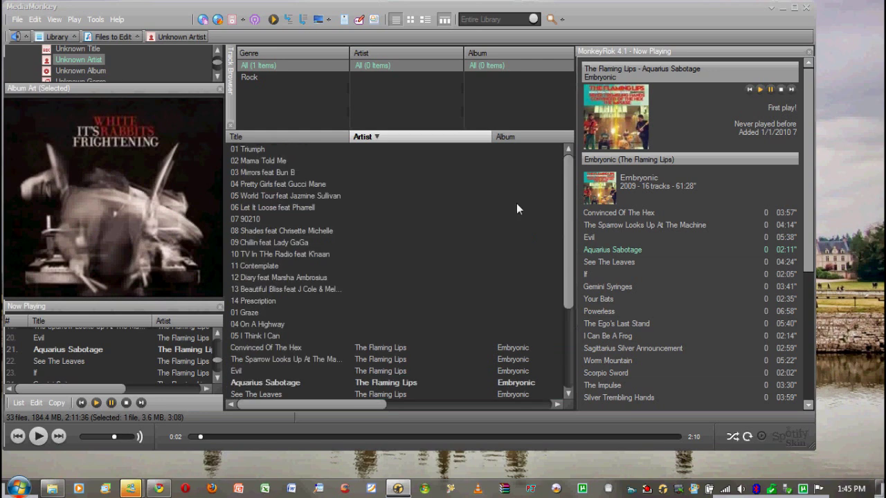